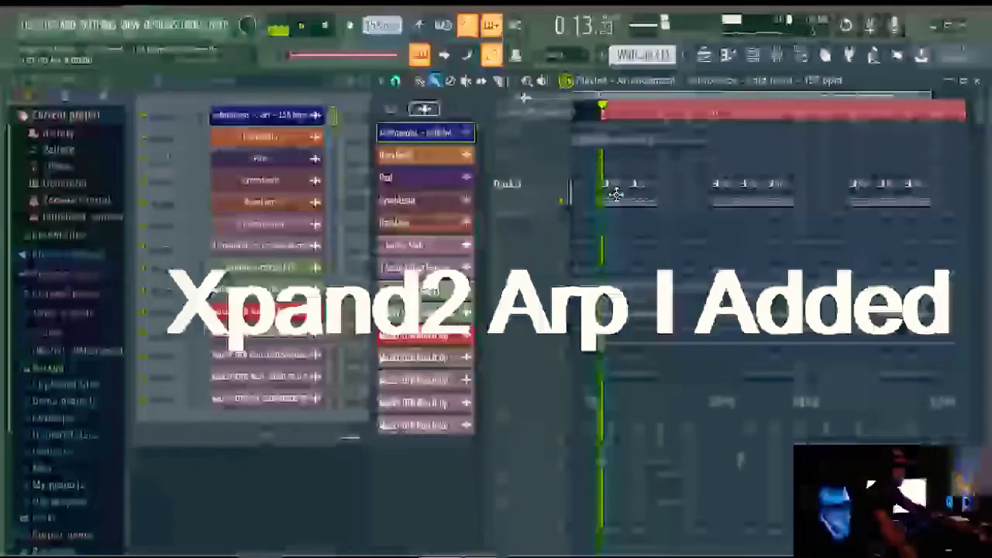
Open the arp clip on track 3 and the Xpand!2 #2 clip on track 5 in the piano roll to view their notes
double_click(614, 191)
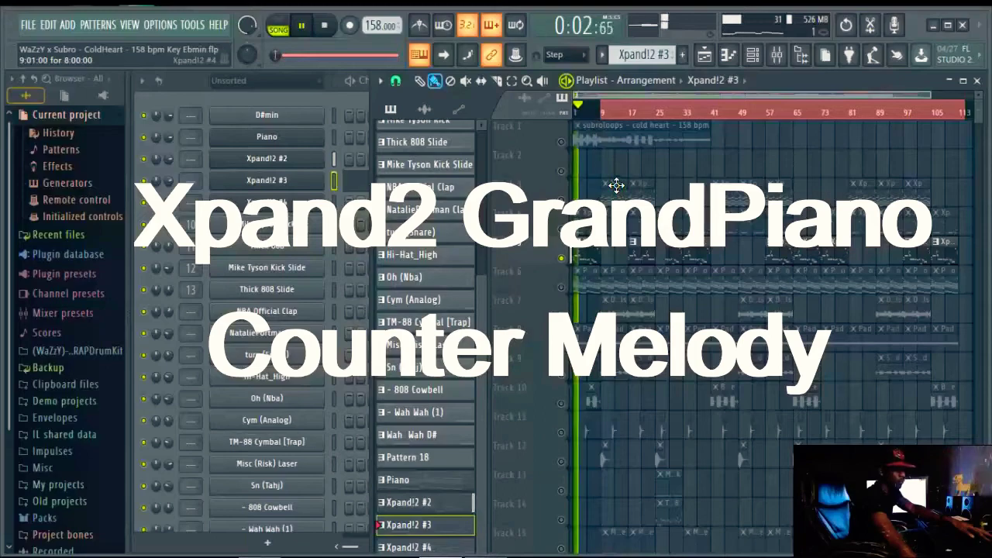
left_click(592, 255)
double_click(591, 255)
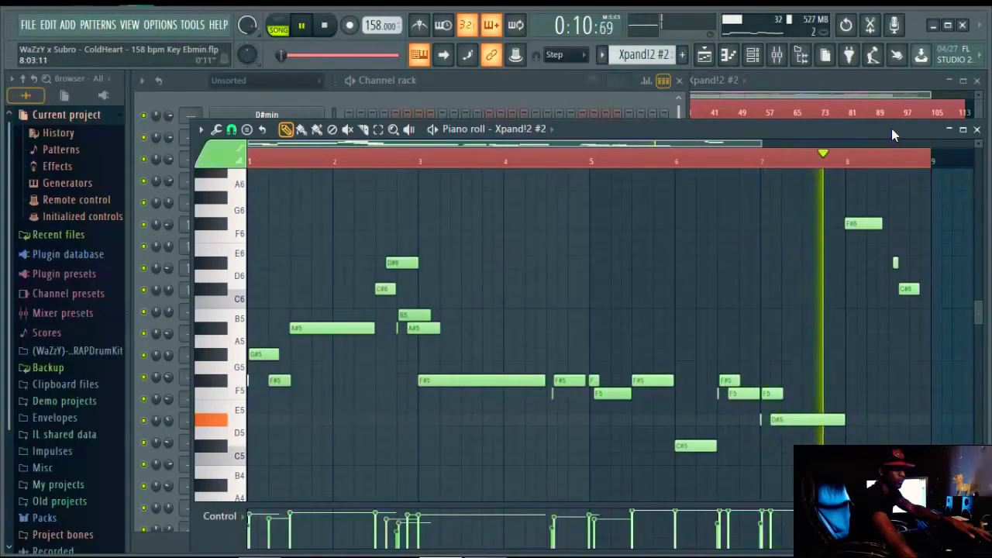
key("space")
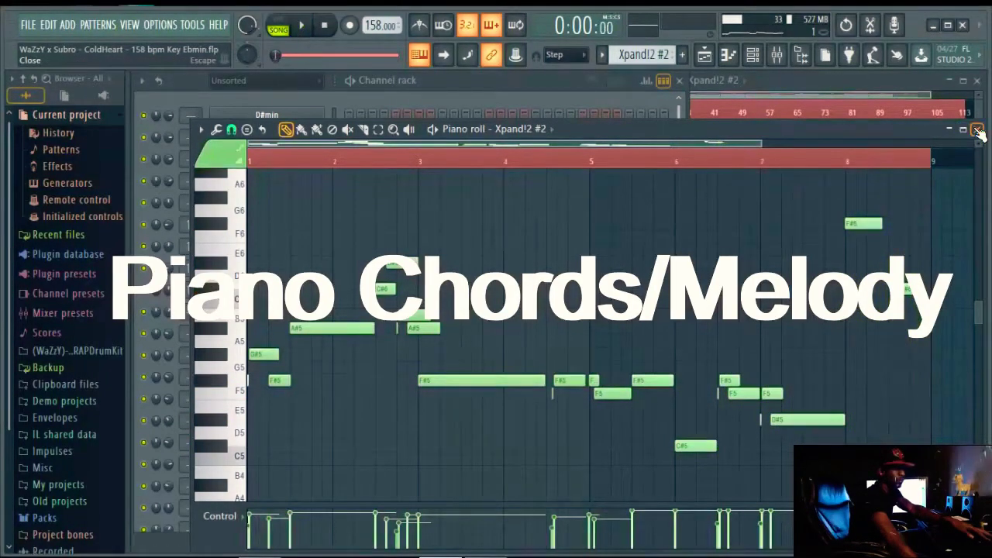
left_click(979, 133)
Play the song and view the Piano pattern's chords and melody in the piano roll, closing it when done
key("space")
double_click(533, 230)
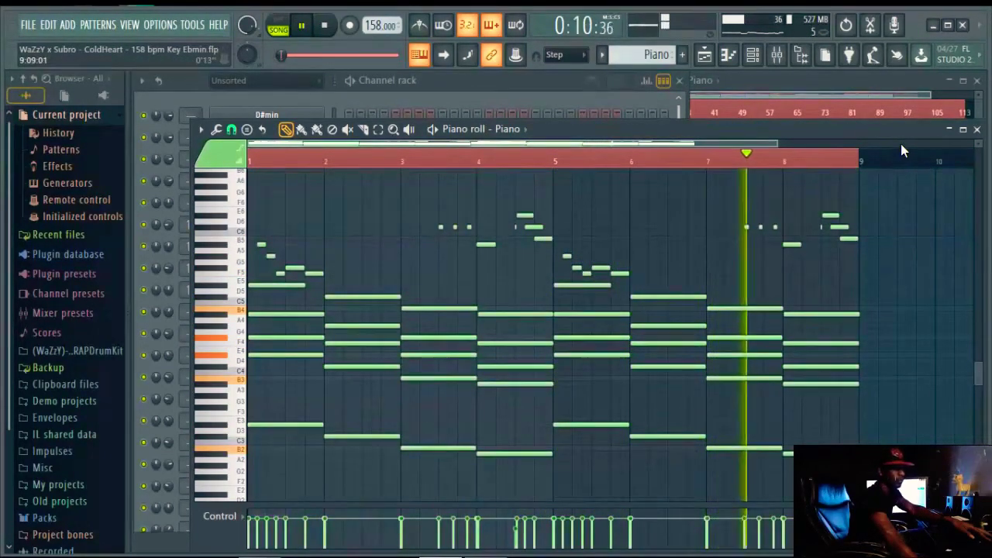
left_click(975, 132)
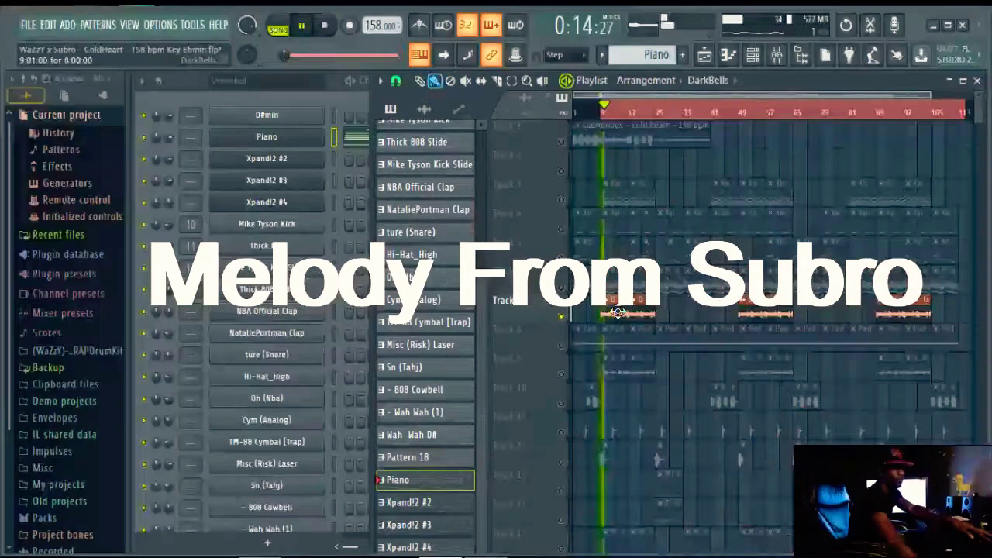
Open the DarkBells audio clip's settings on track 7 to inspect its sample and stretching options, and close them
double_click(618, 311)
left_click(563, 330)
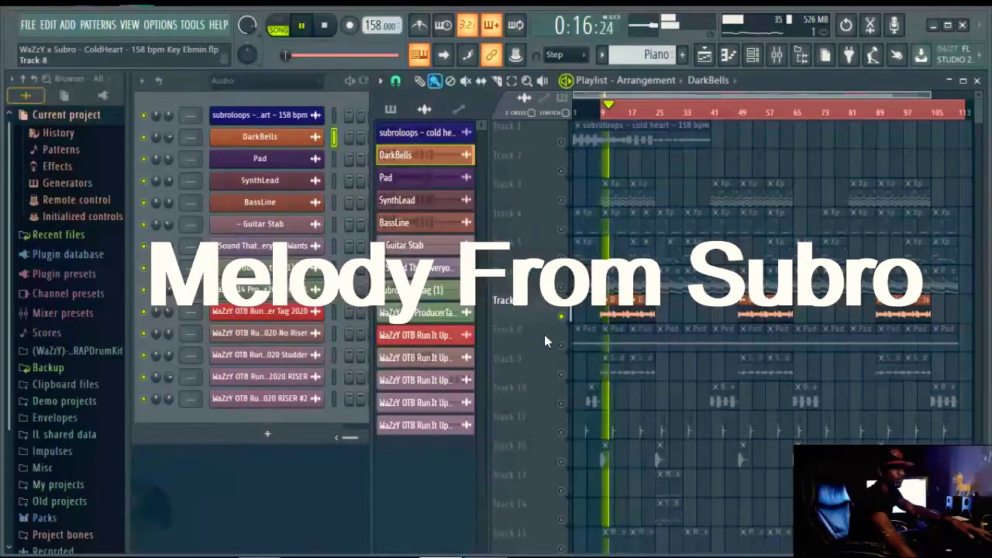
double_click(619, 314)
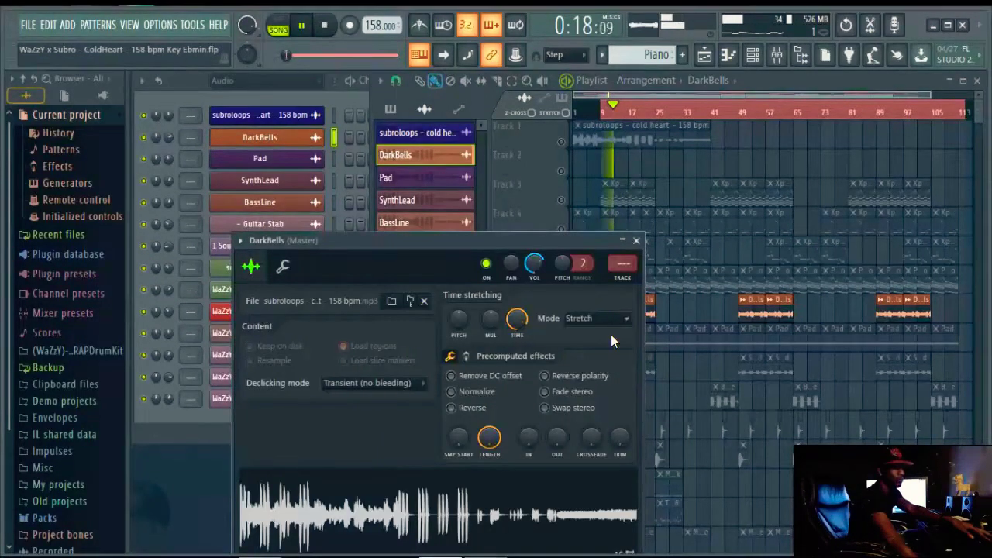
left_click(637, 241)
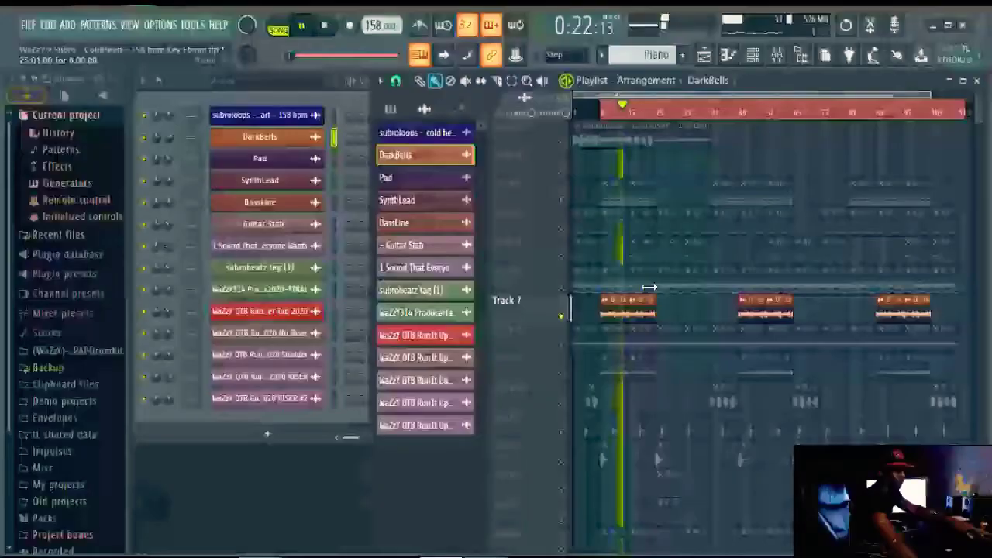
Mute the DarkBells track and audition the Pad on track 8 and the SynthLead on track 9 by themselves
key("space")
left_click(562, 317)
left_click(561, 345)
key("space")
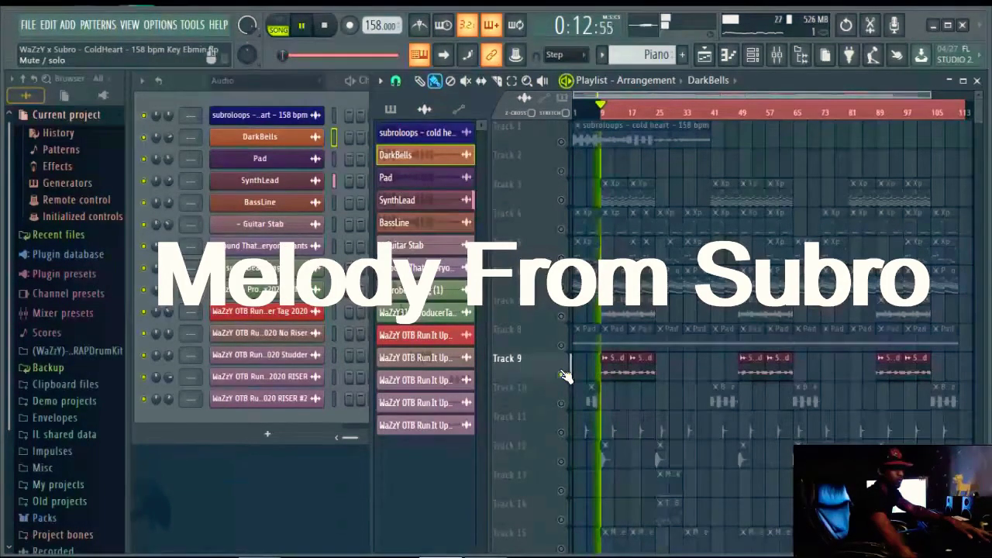
right_click(563, 376)
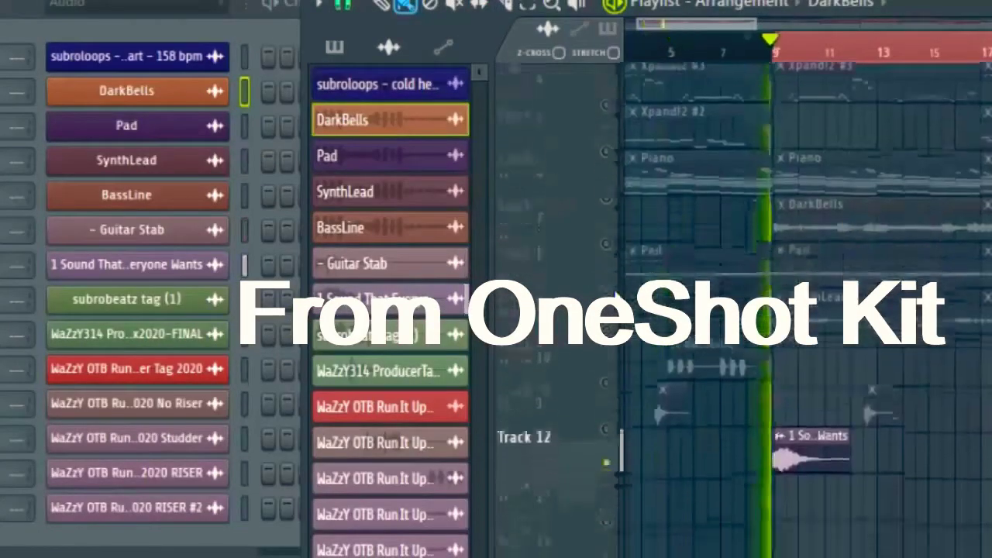
scroll(631, 344, "down", 2)
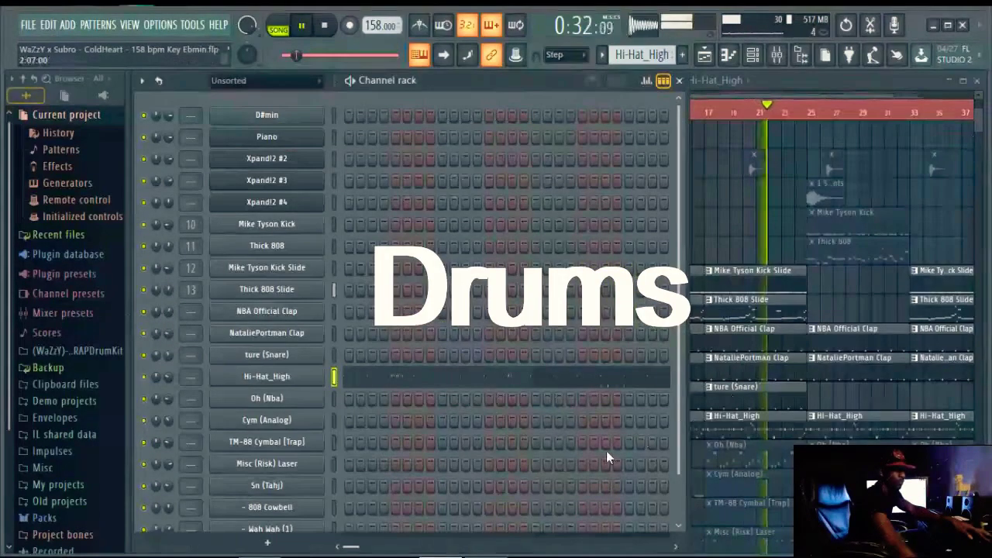
right_click(852, 357)
key("ctrl+z")
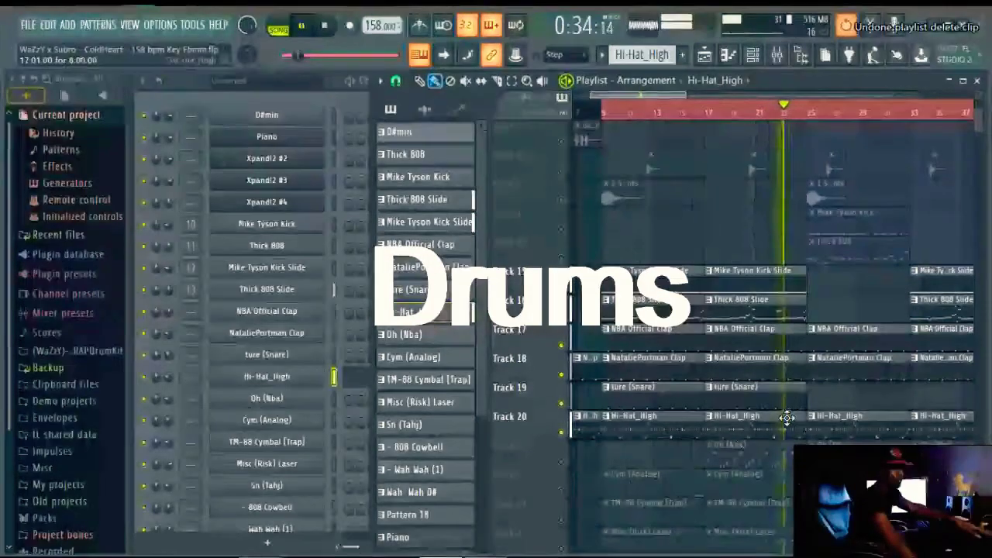
Unmute the Oh (Nba) track 21 and view that pattern's notes in the piano roll
left_click(561, 462)
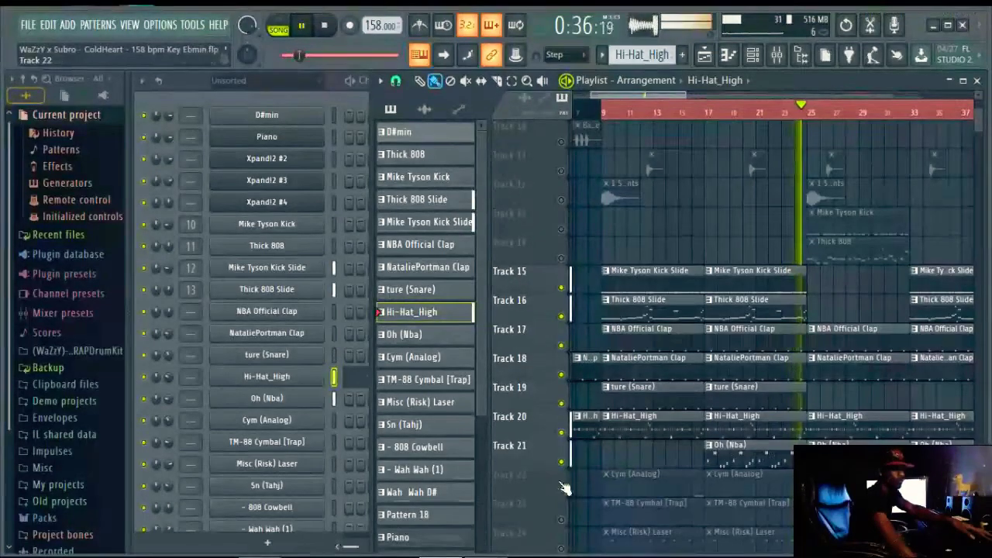
left_click(727, 458)
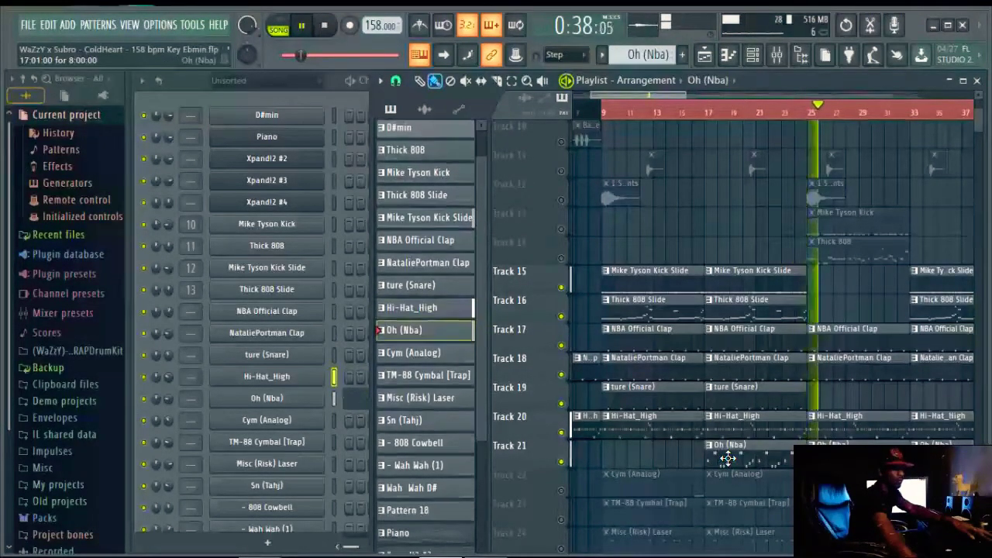
double_click(727, 458)
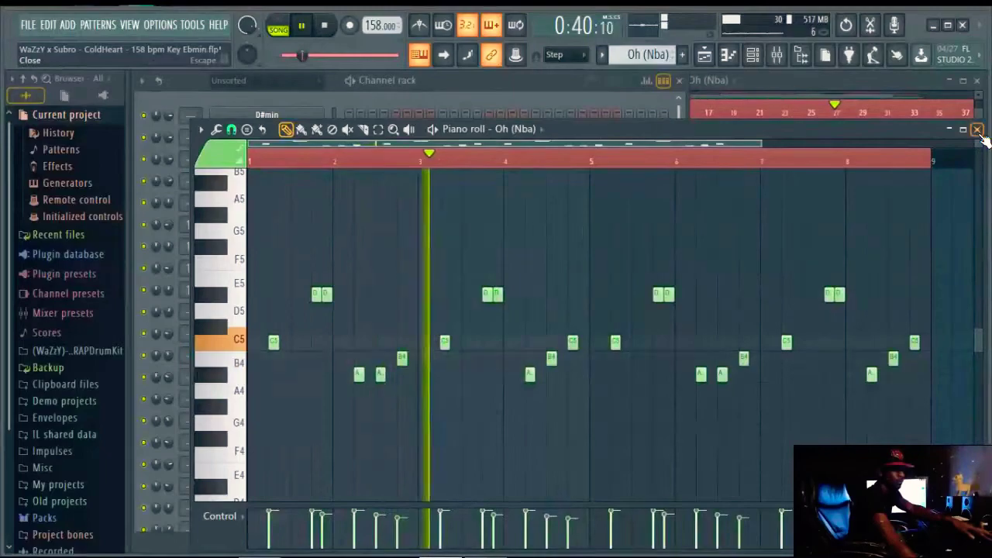
left_click(977, 130)
left_click(823, 411)
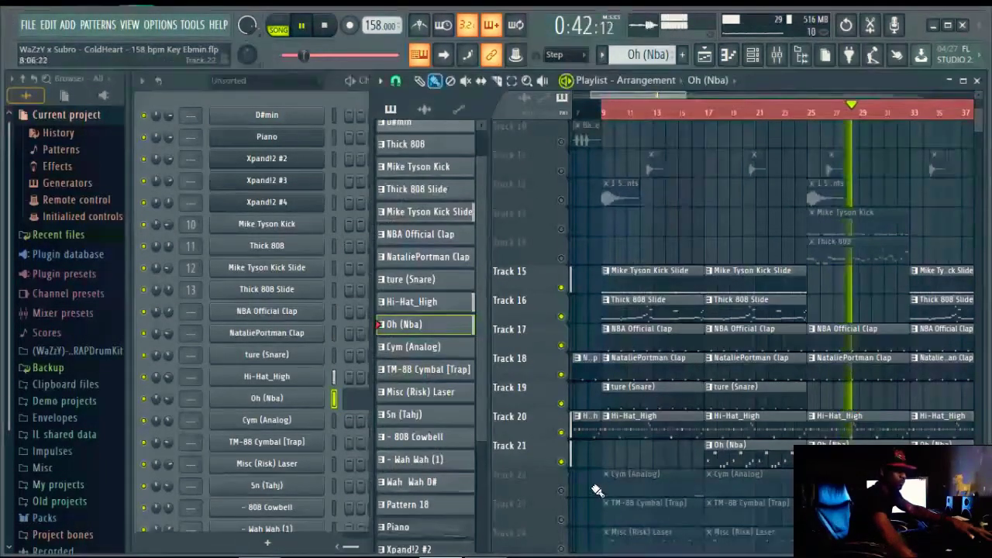
Unmute the remaining percussion tracks 22 through 28, from Cym (Analog) to Wah Wah D#, while the song plays
scroll(592, 468, "down", 4)
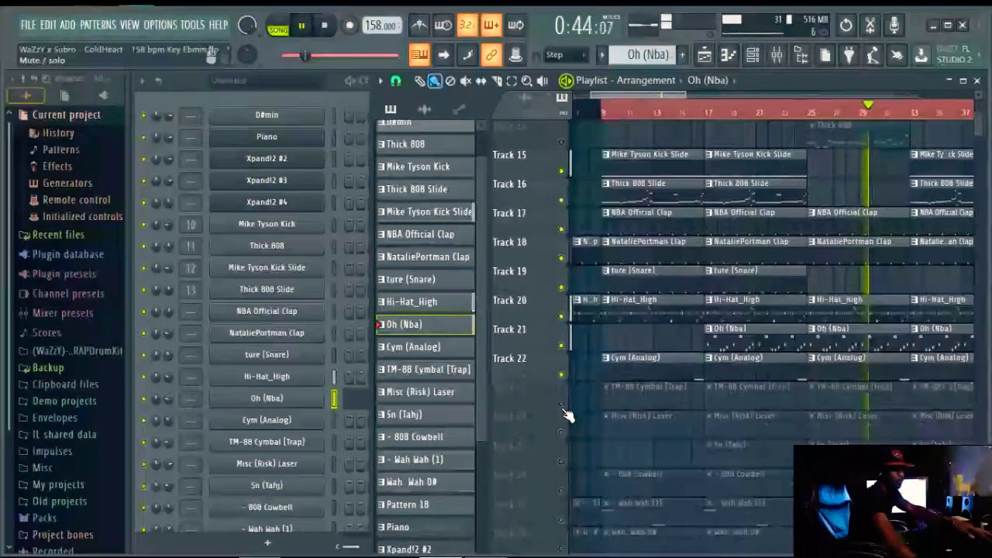
left_click(560, 433)
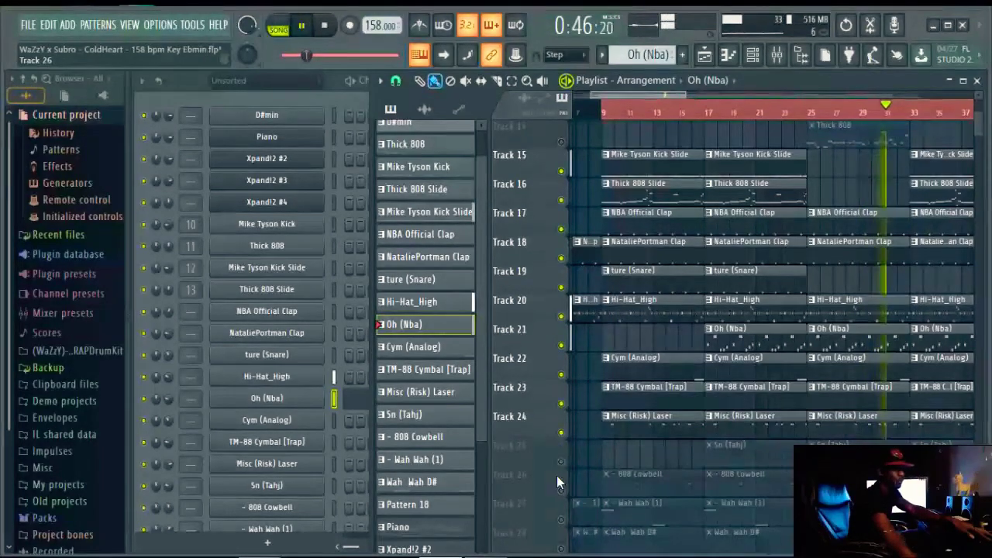
left_click(561, 462)
left_click(560, 490)
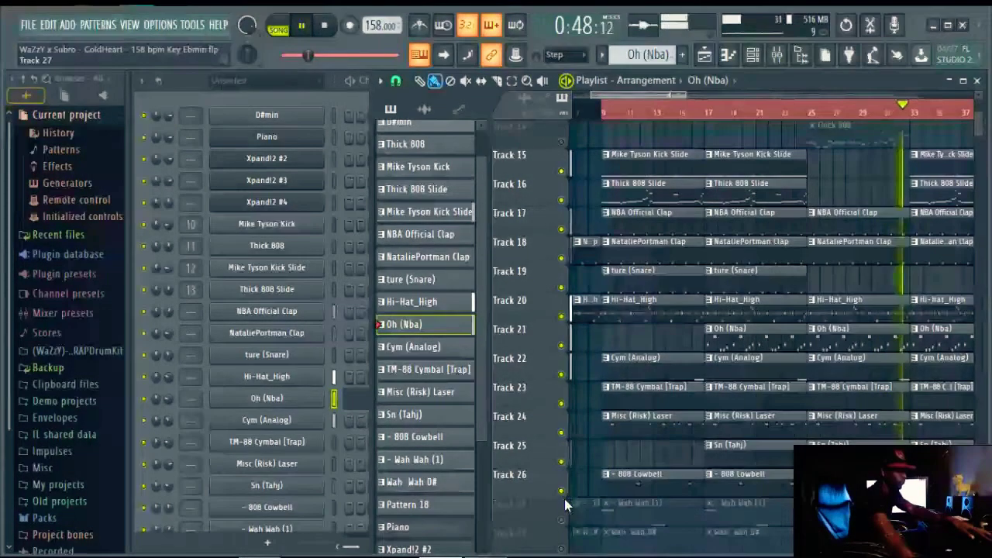
left_click(561, 519)
scroll(642, 446, "down", 1)
scroll(641, 446, "down", 2)
left_click(563, 463)
Unmute tracks 29 through 33 and maximize the playlist to show the full beat arrangement
scroll(648, 431, "down", 5, "ctrl")
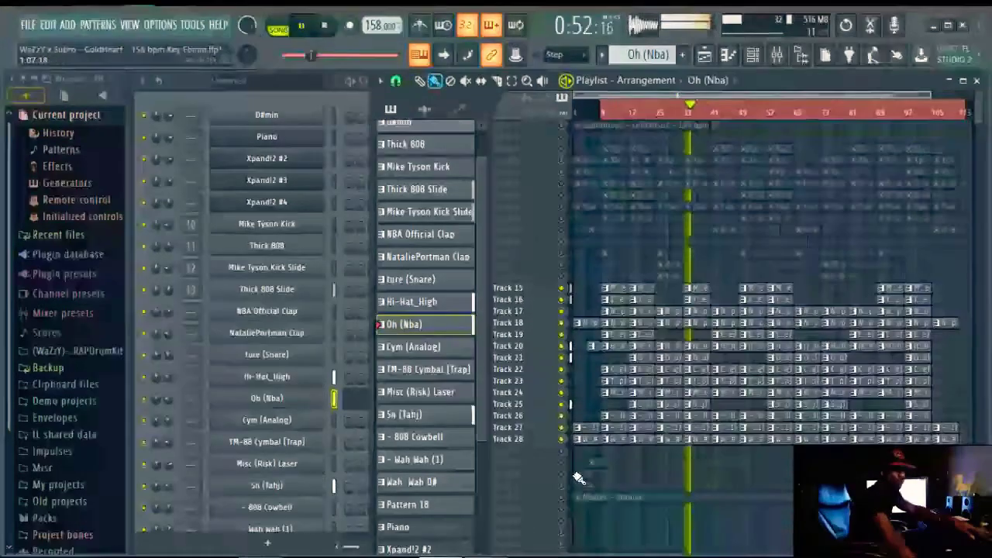
left_click_drag(562, 453, 565, 498)
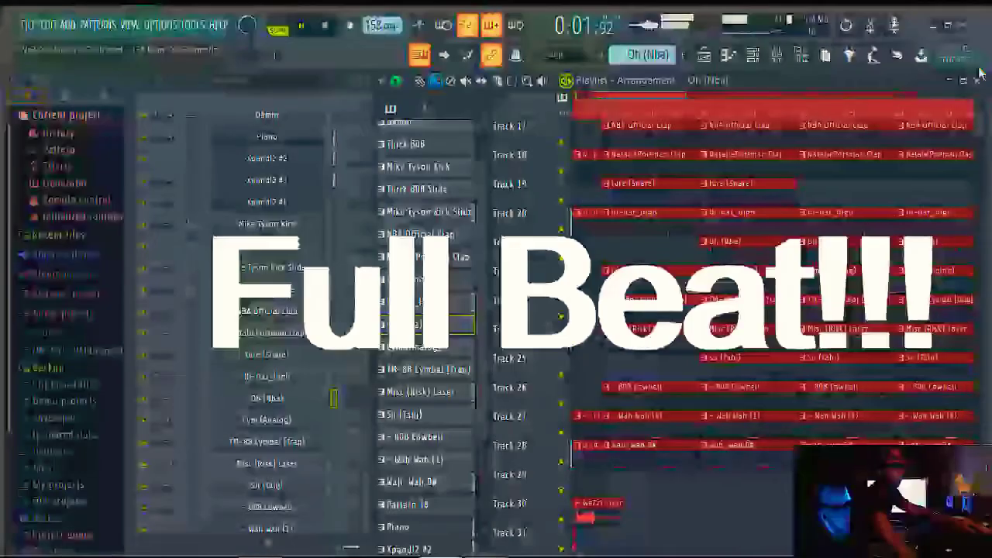
left_click(963, 80)
scroll(893, 240, "down", 3)
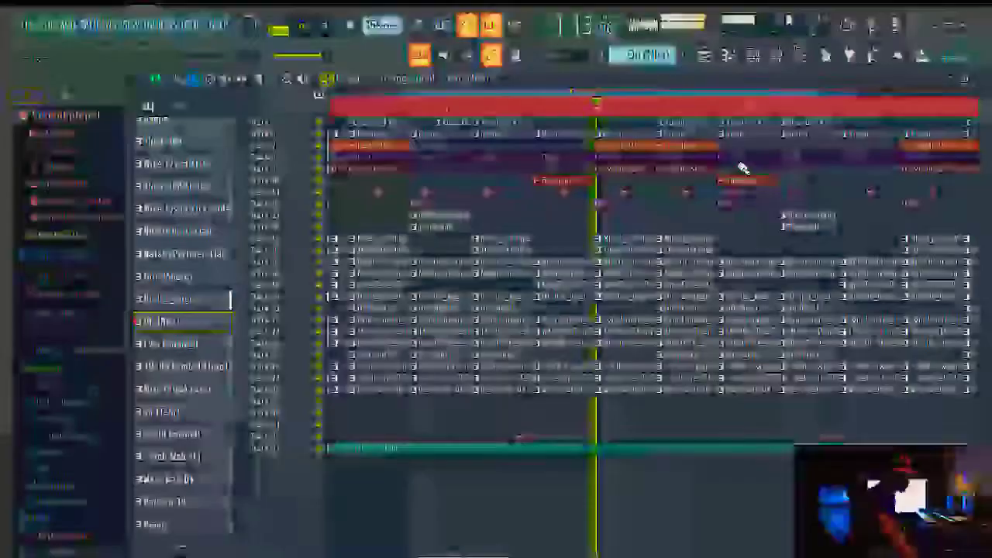
scroll(731, 120, "down", 2)
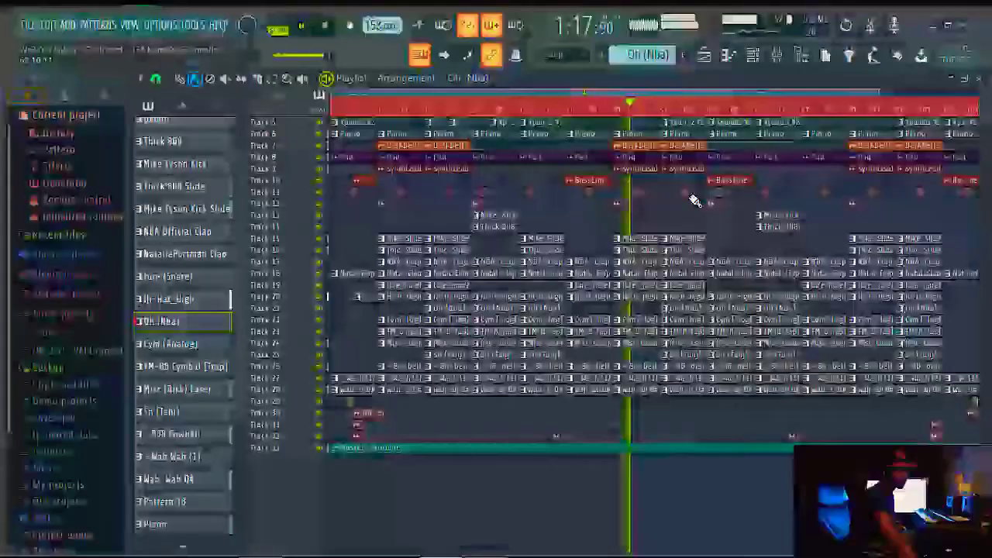
scroll(694, 197, "up", 2)
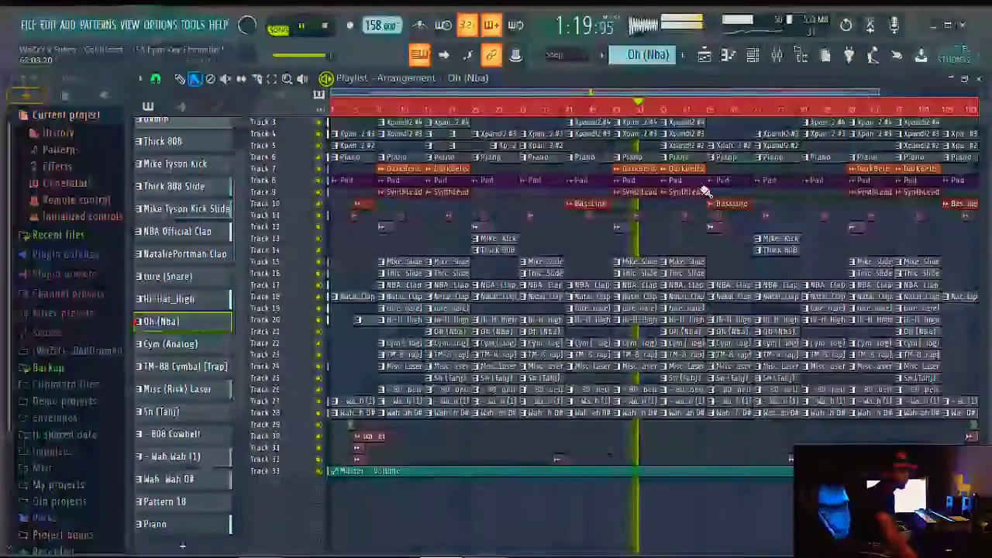
Open the mixer and inspect the effect slots of the kick channels, empty inserts and the Master channel
key("F9")
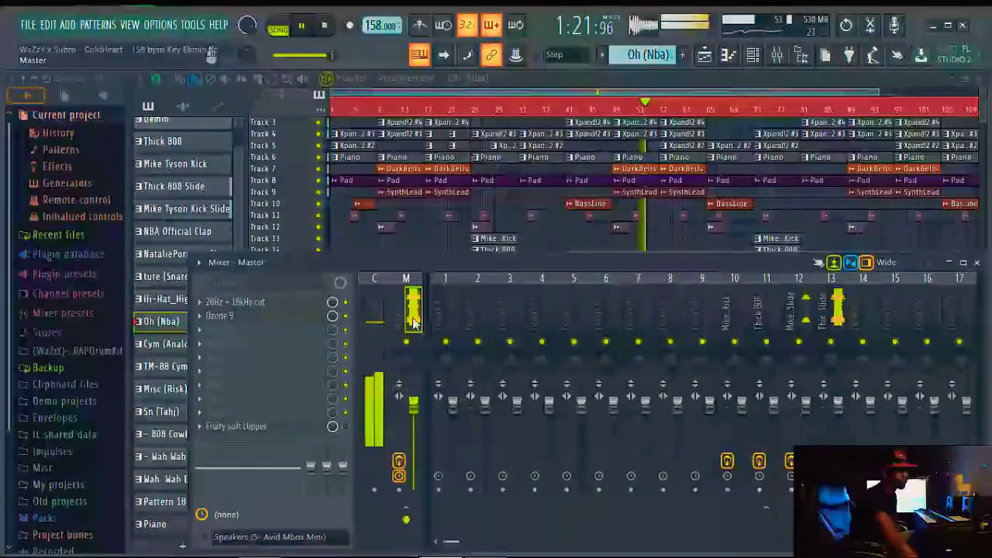
left_click(453, 310)
left_click(729, 318)
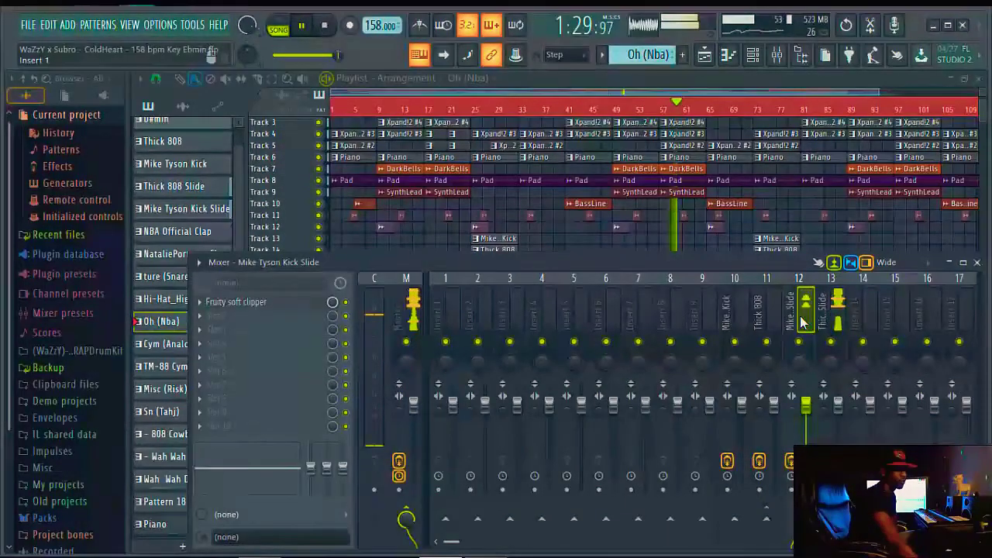
left_click(609, 314)
left_click(452, 314)
left_click(410, 314)
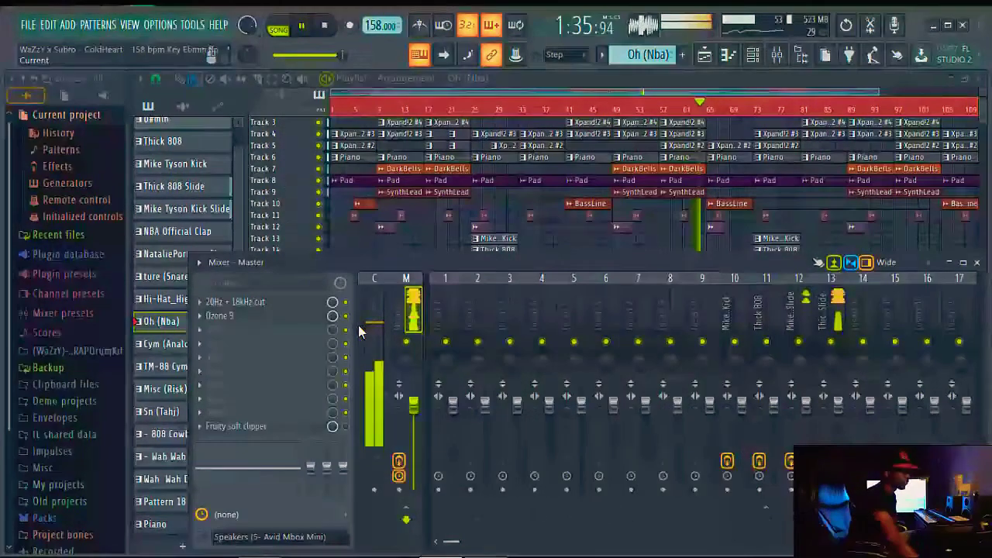
View the Master channel's 20Hz + 18kHz cut and Ozone 9 effects, and close the mixer
left_click(318, 302)
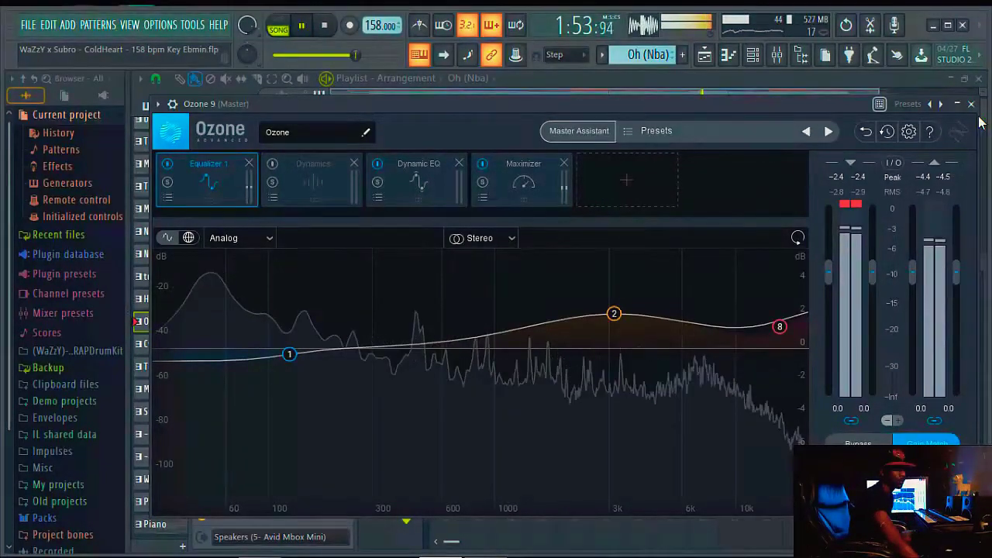
key("F9")
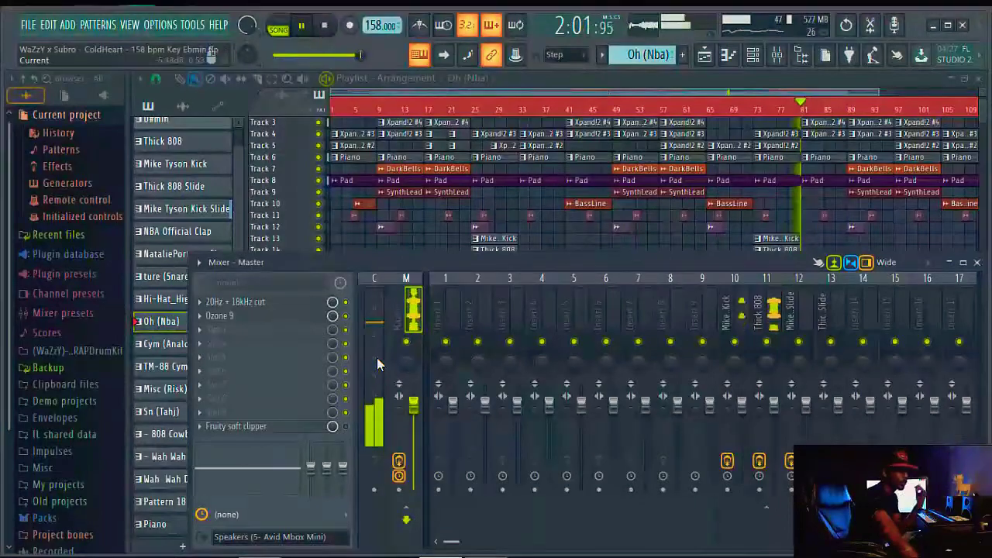
left_click(978, 265)
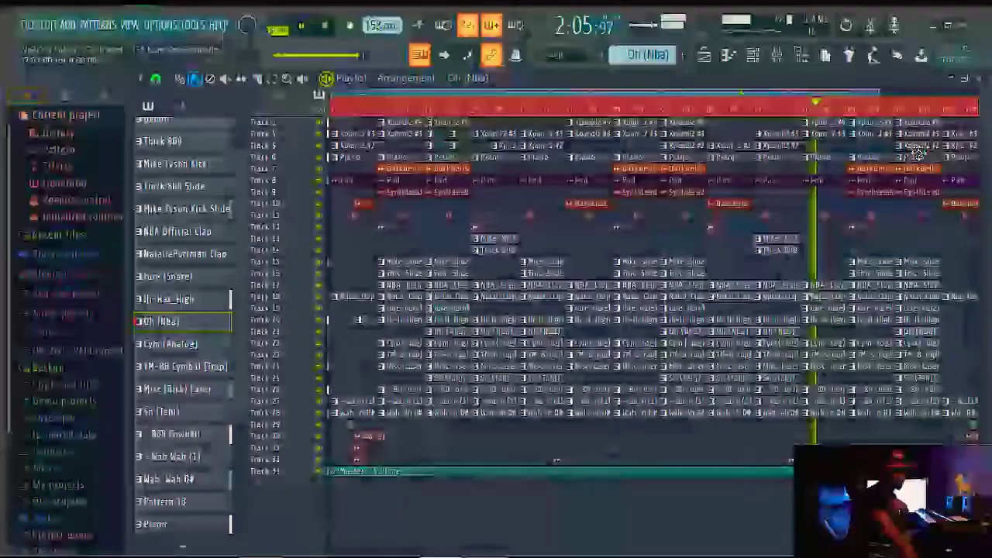
Examine the playlist arrangement from the melody tracks down to the drum and tag tracks while the full beat plays
scroll(899, 178, "up", 3)
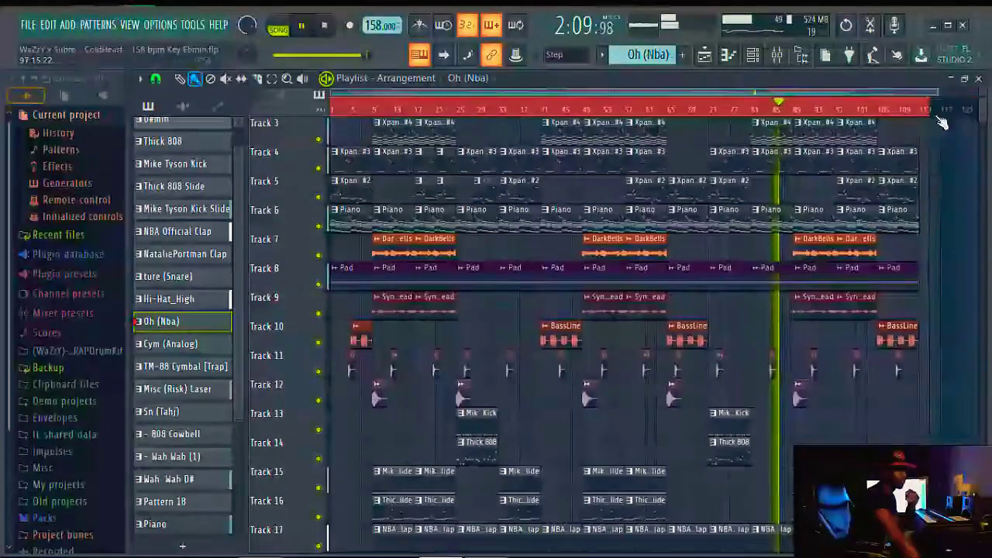
left_click_drag(920, 93, 938, 94)
scroll(737, 227, "down", 4)
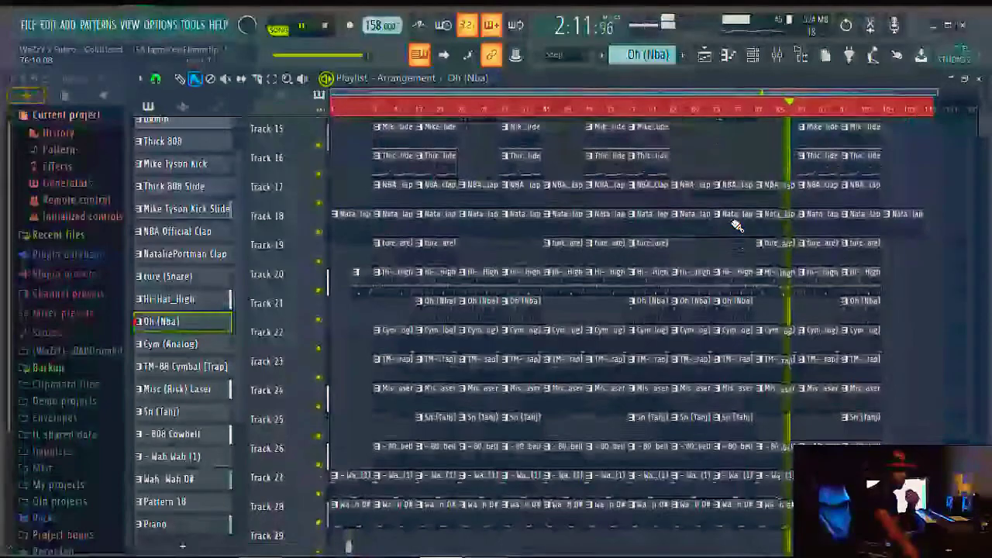
scroll(737, 225, "down", 4)
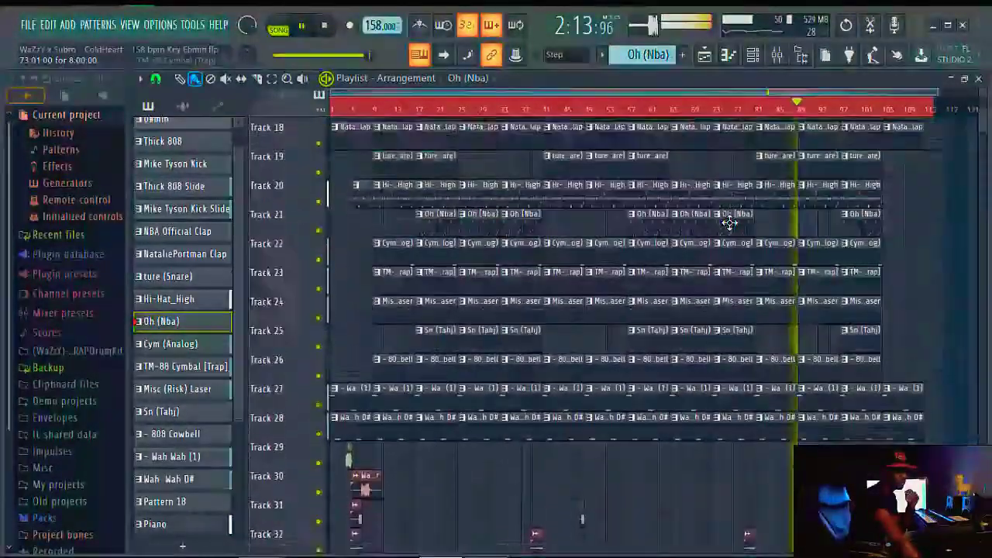
scroll(730, 223, "up", 7)
scroll(731, 224, "up", 9)
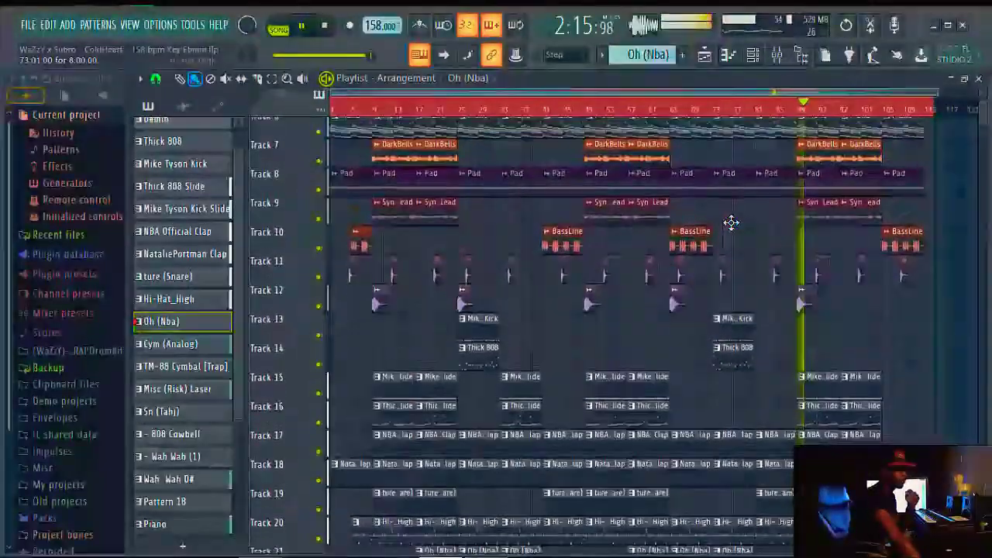
scroll(731, 223, "up", 2)
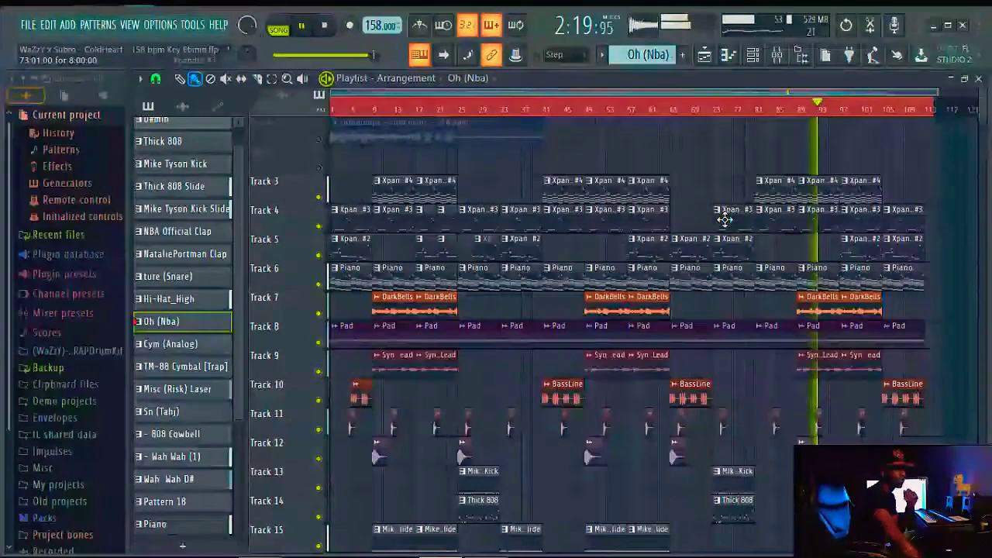
scroll(725, 217, "down", 1)
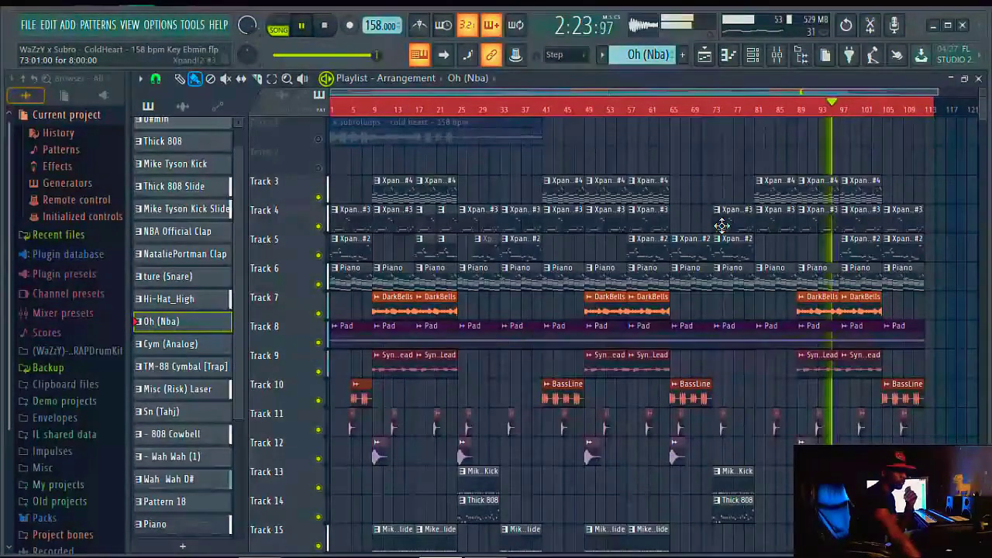
scroll(722, 225, "down", 4)
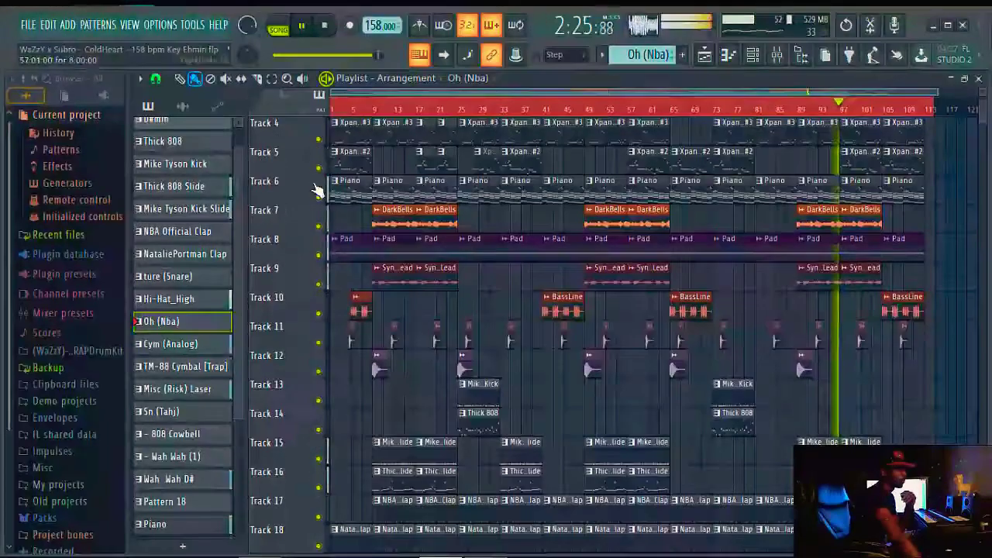
Hide the browser to widen the playlist and select all clips in the arrangement
left_click(802, 57)
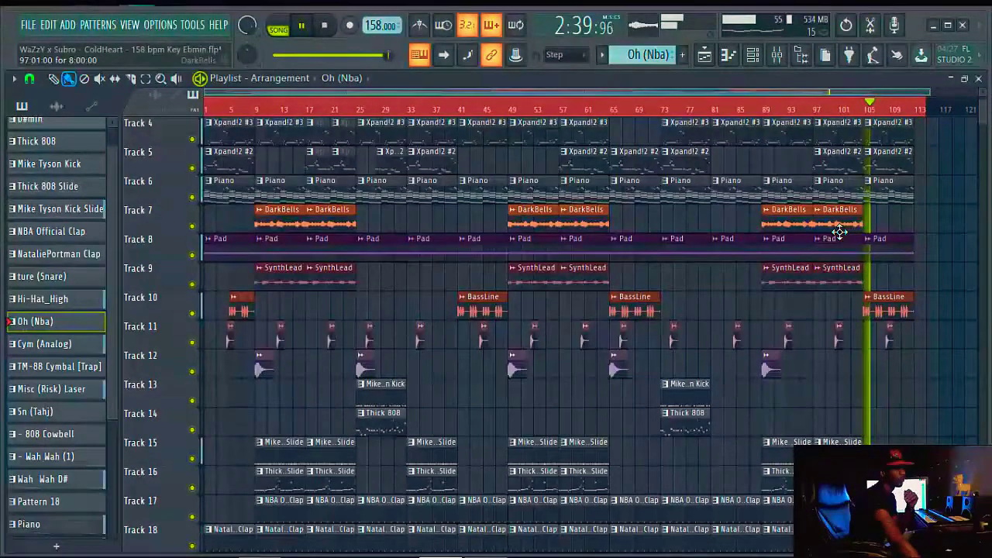
key("ctrl+a")
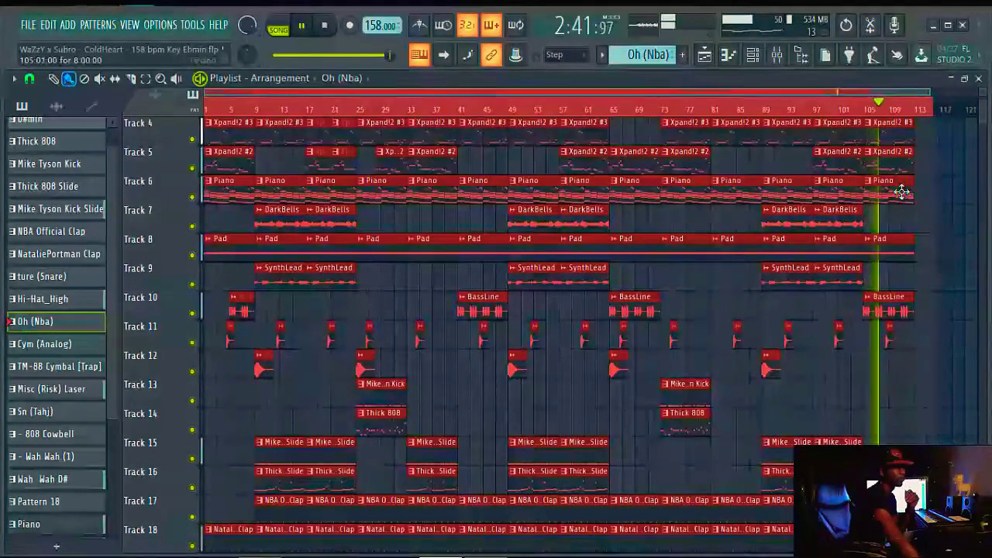